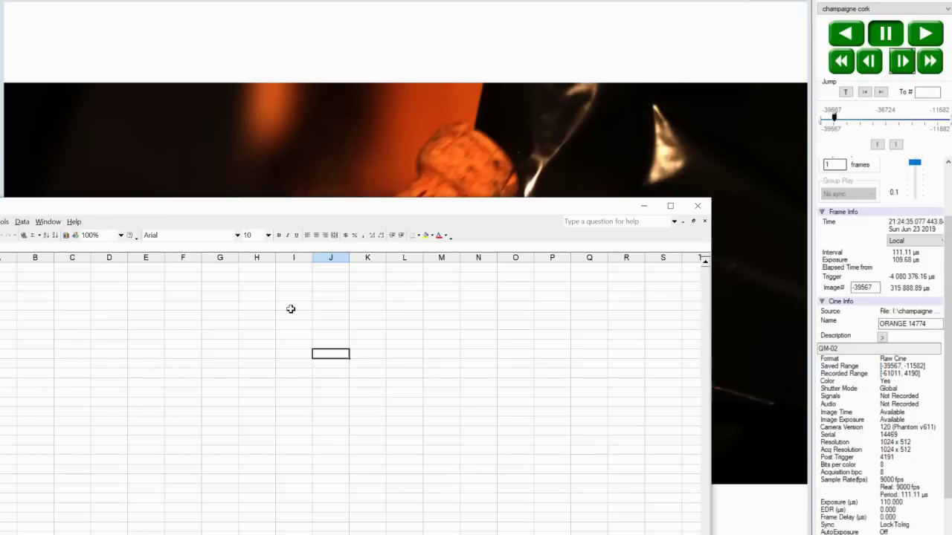
- Select a cell in the blank spreadsheet to start the calculation notes
click(291, 307)
- Enter 1 beside 10000 and 10 beside 1000 in columns I and J
text(1)
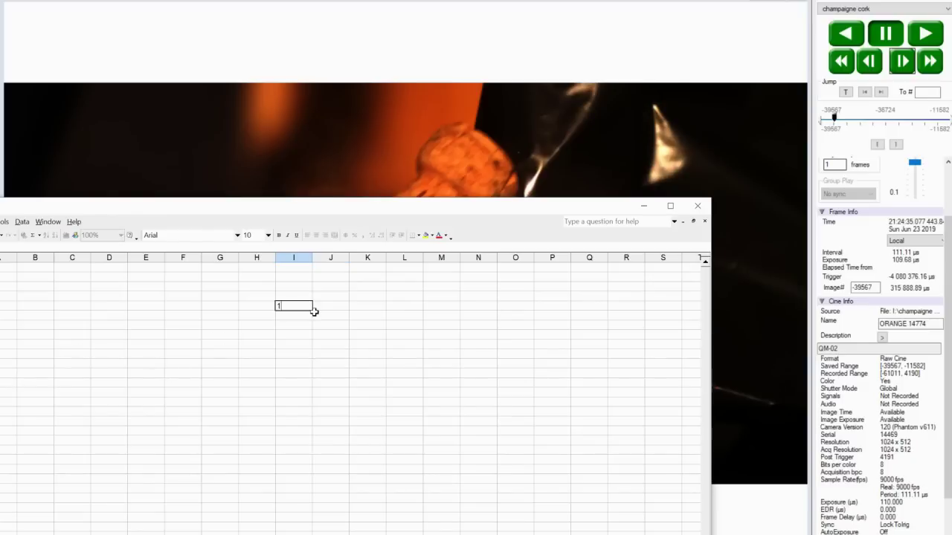
key(Tab)
text(10000)
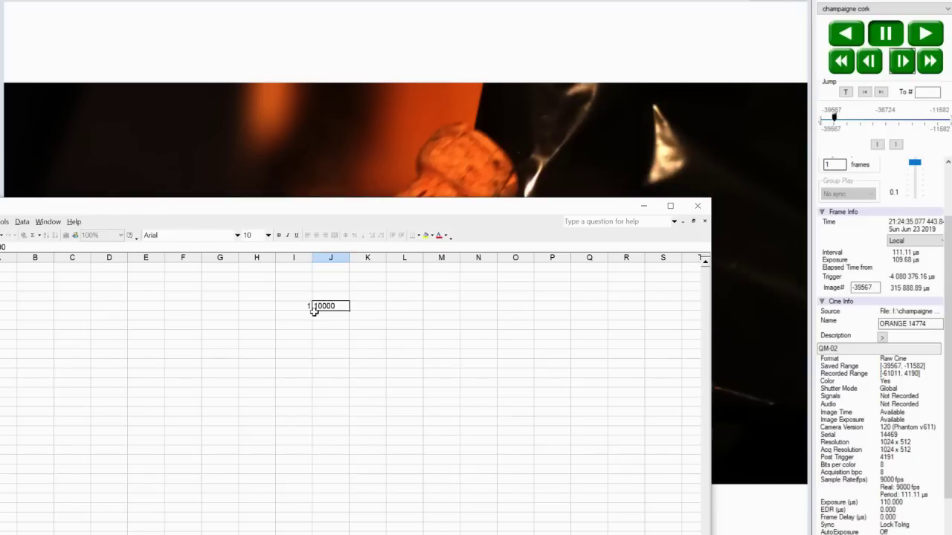
key(Return)
text(10)
key(Tab)
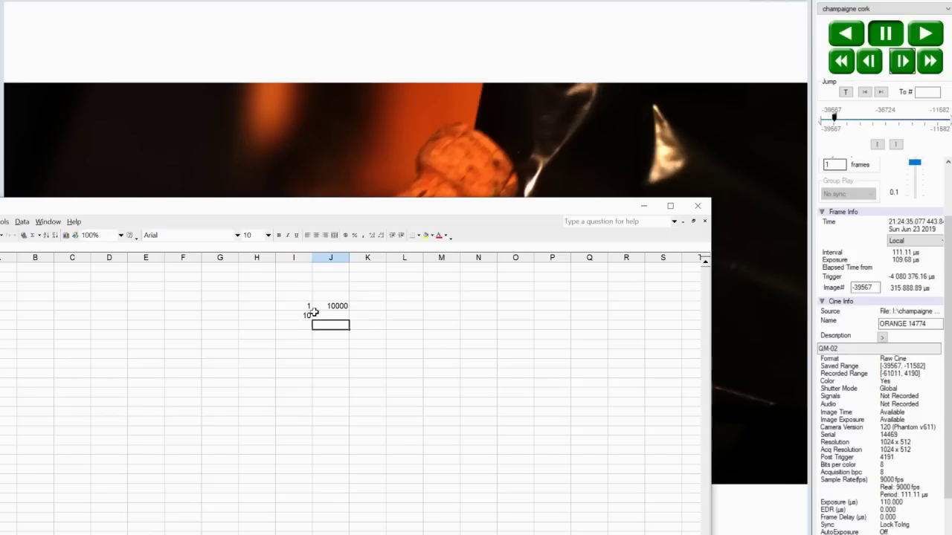
text(1000)
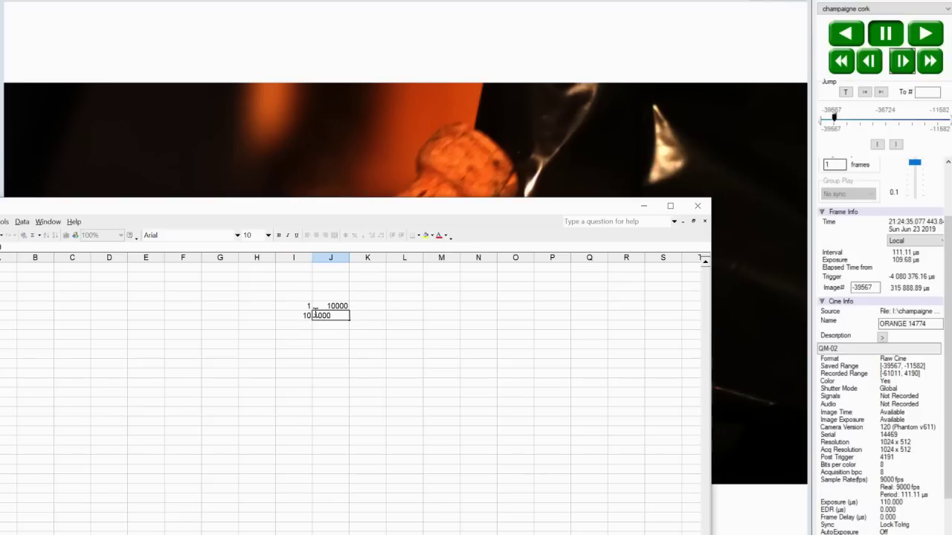
key(Down)
key(Left)
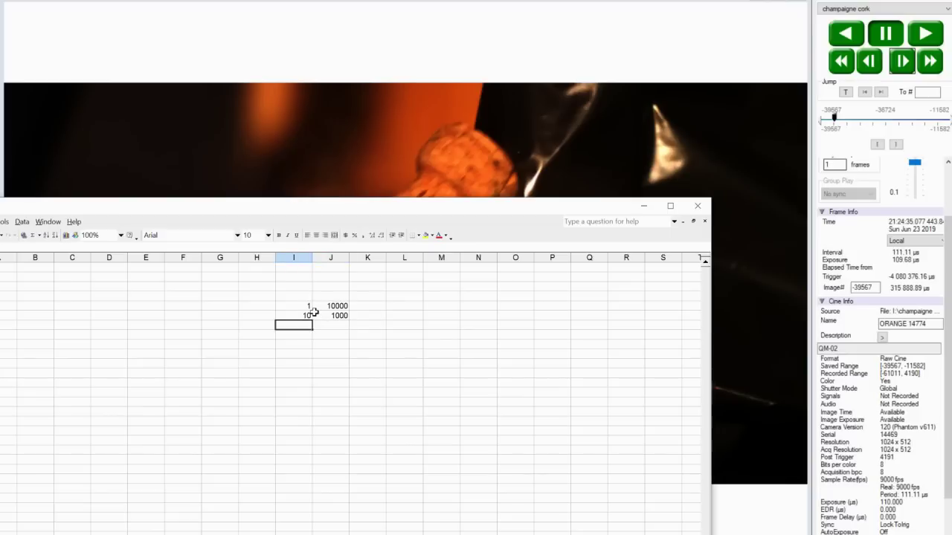
key(Down)
- Add the 4 cm distance and 0.4 ms in the rows below the 2 ms entry
text(4)
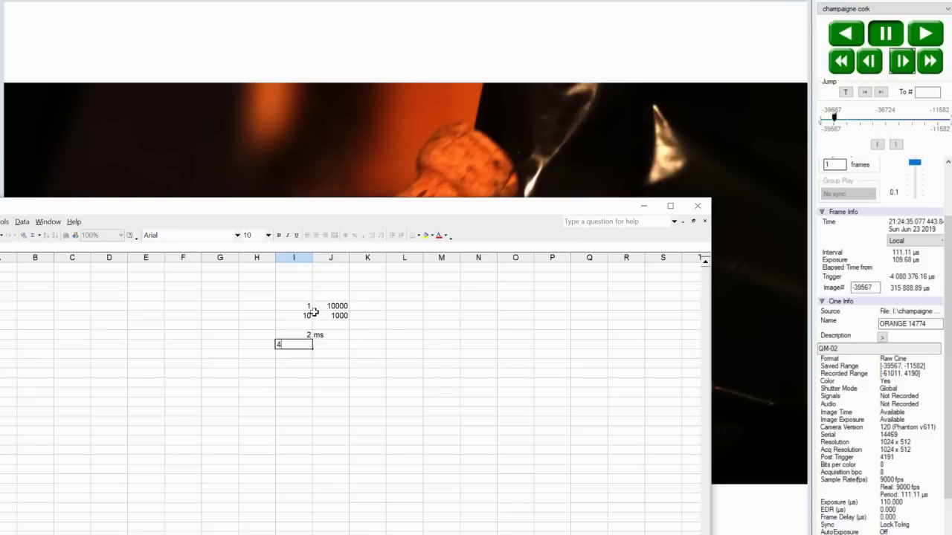
key(Tab)
text(c)
key(Return)
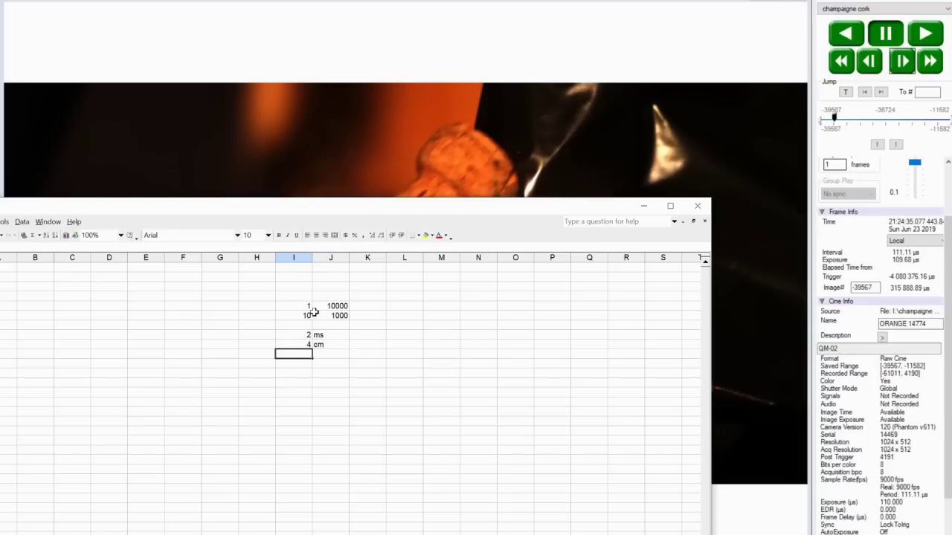
text(..0)
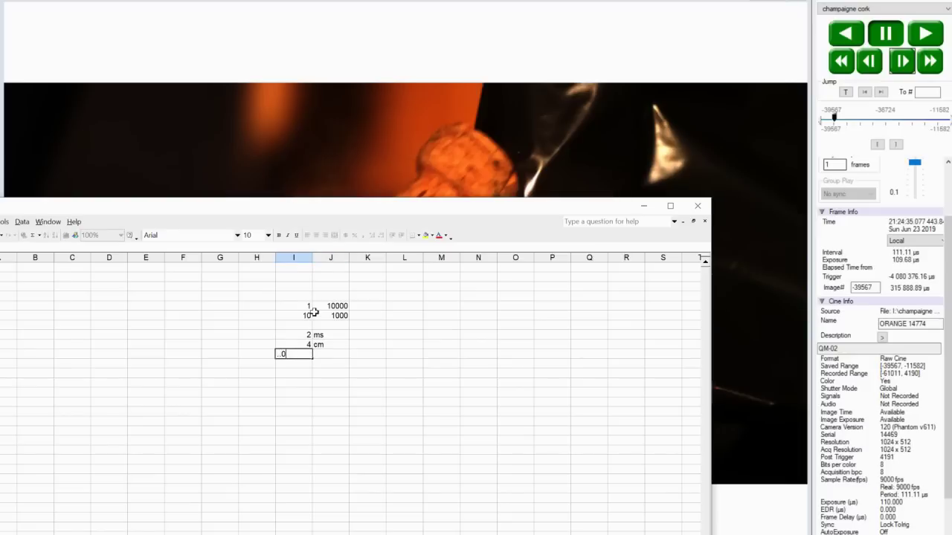
key(Tab)
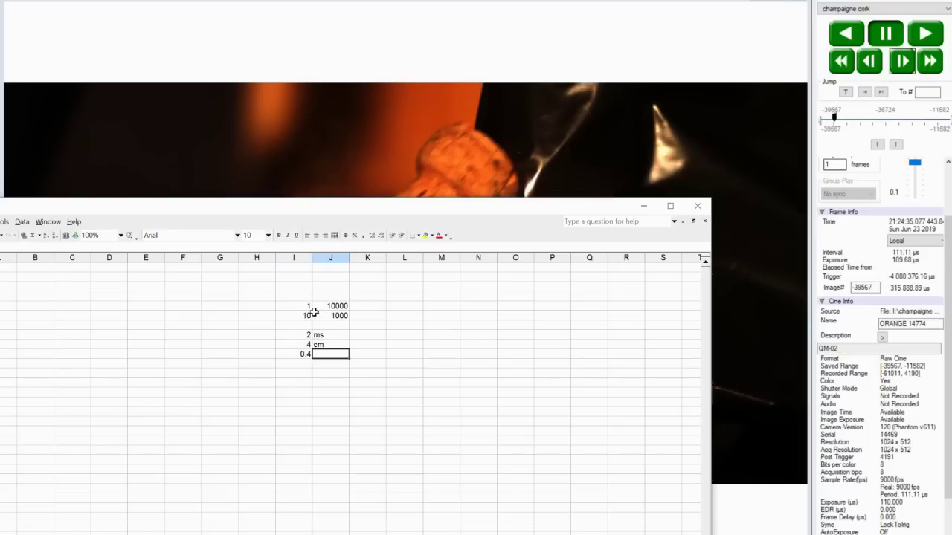
text(m)
key(Return)
key(Return)
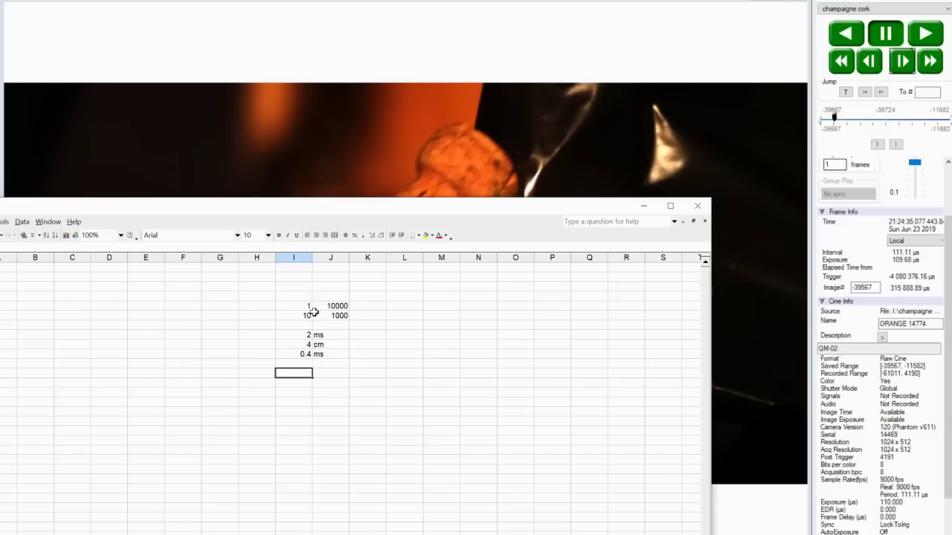
- Add the 0.002 s time in the next row, leaving the cell below for the result
key(Up)
key(Up)
key(Up)
key(Down)
key(Down)
key(Down)
key(F2)
key(Tab)
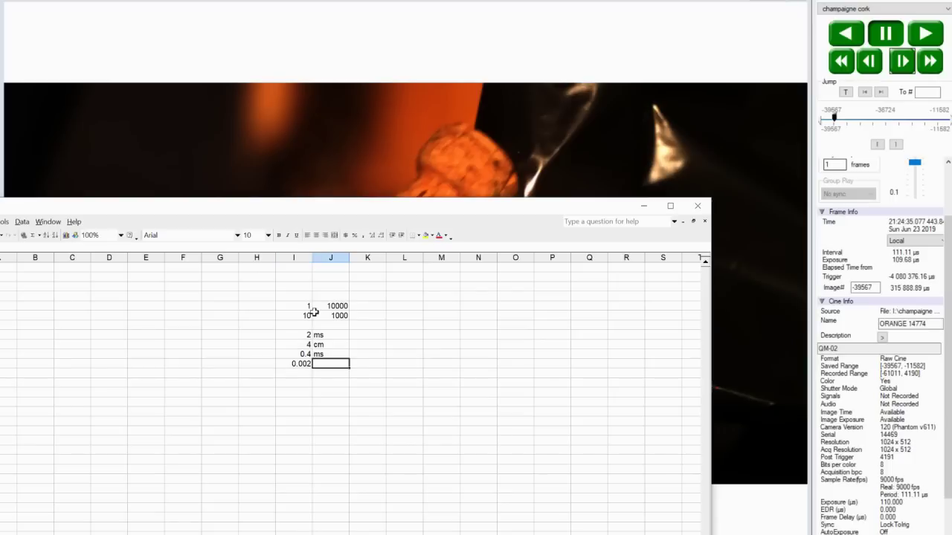
text(s)
key(Return)
key(Up)
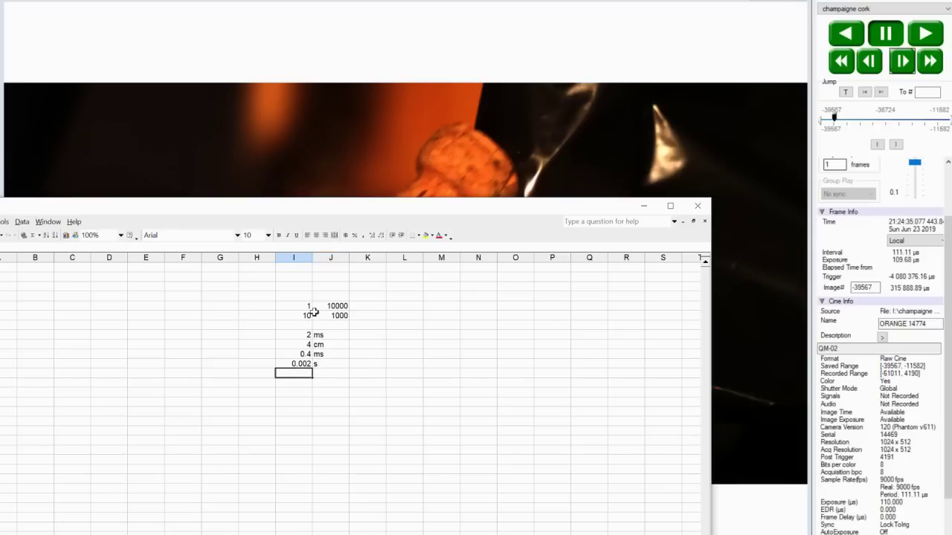
key(Down)
- Enter the speed formula =I10/I11, distance divided by the 0.002 s time
text(=)
key(Up)
key(Up)
key(Up)
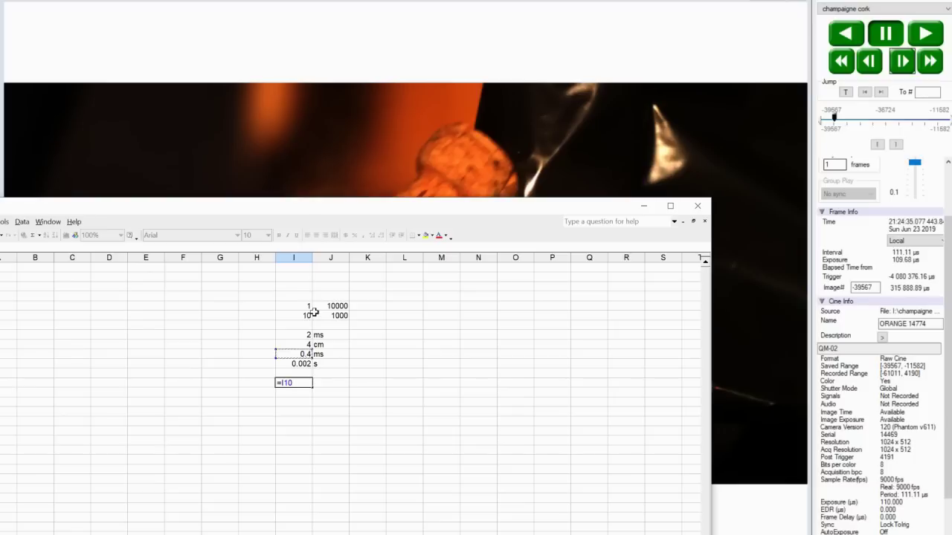
text(/I11)
key(Return)
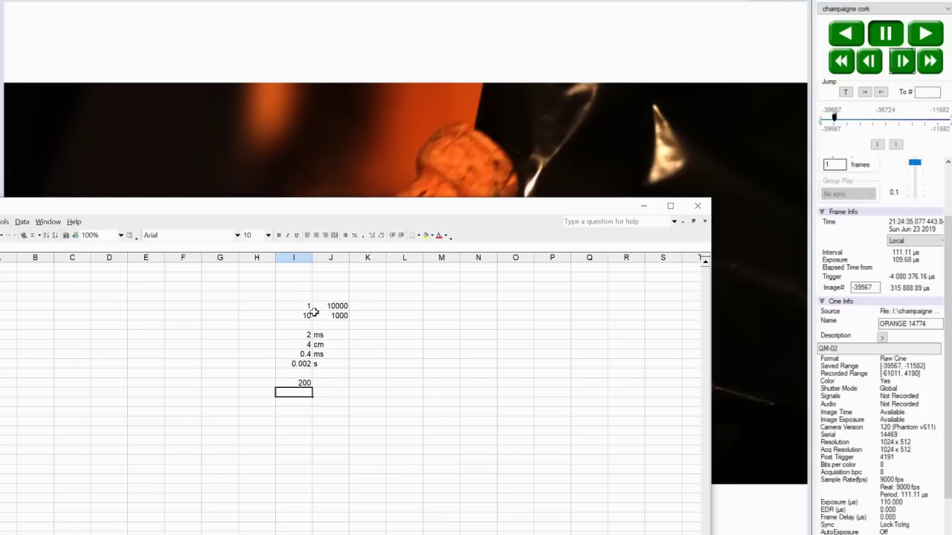
- Correct the distance value from 0.4 to 0.04
key(Right)
key(Up)
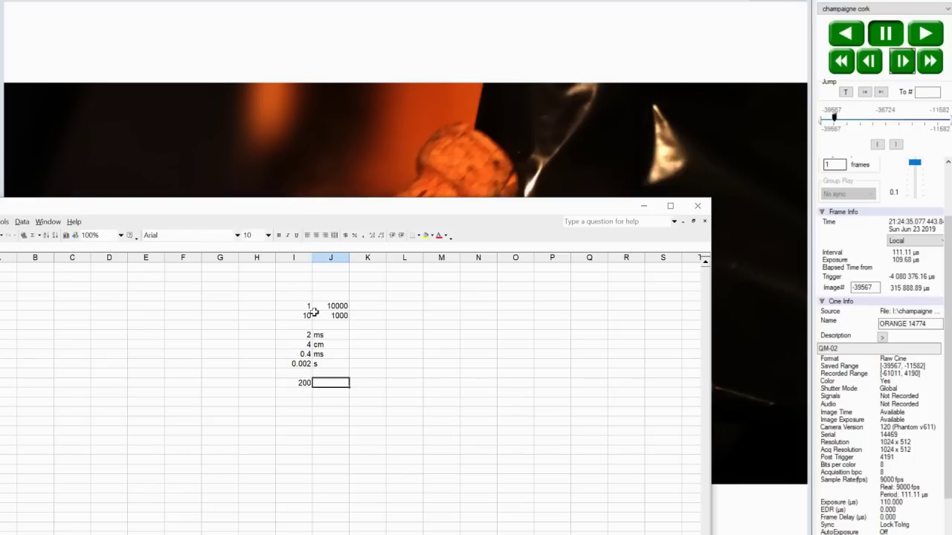
key(Up)
key(Up)
key(Up)
key(Left)
key(Down)
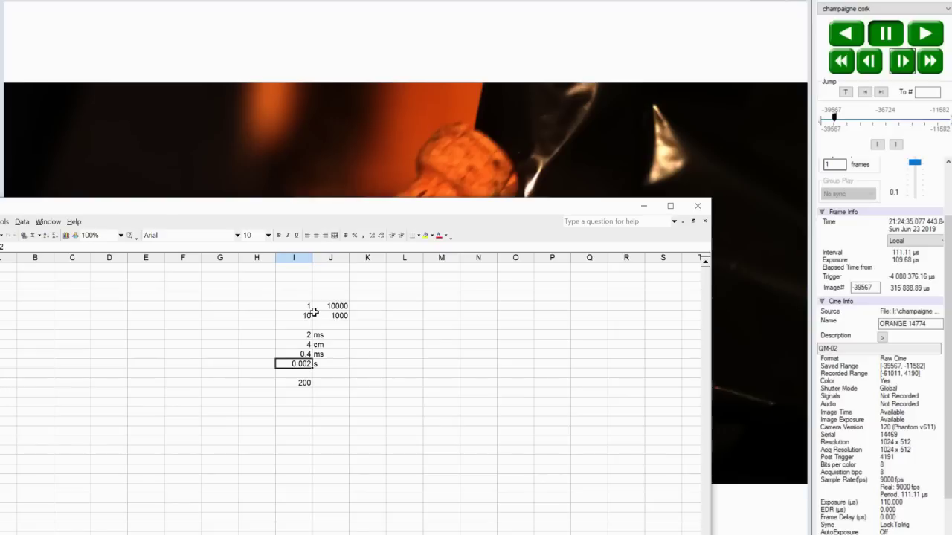
key(Up)
key(F2)
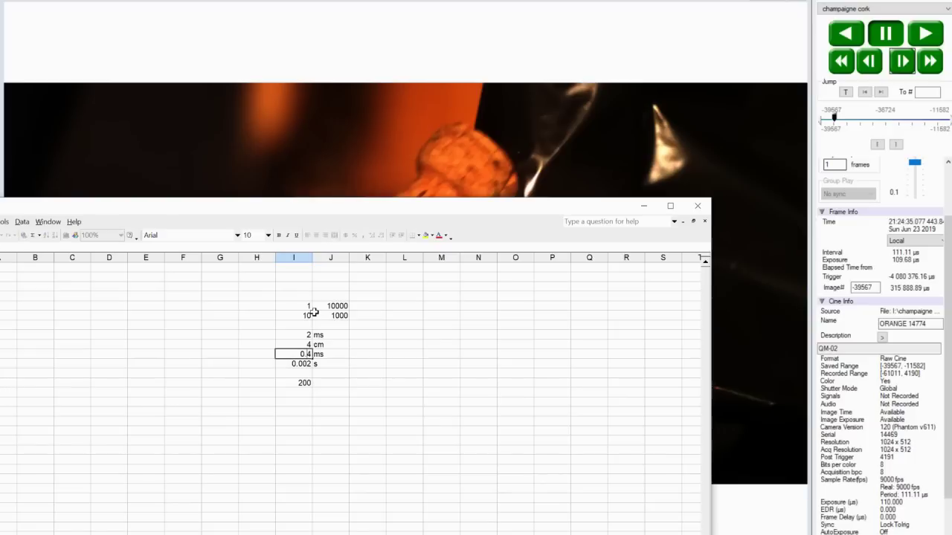
key(Return)
- Change the distance unit to m and label the 20 result m/s
key(Up)
key(Right)
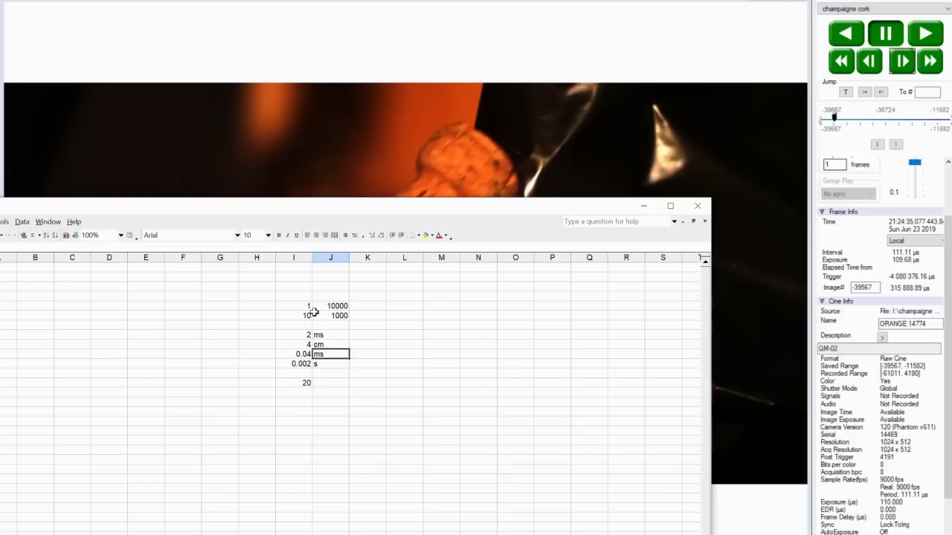
key(F2)
key(Return)
key(Down)
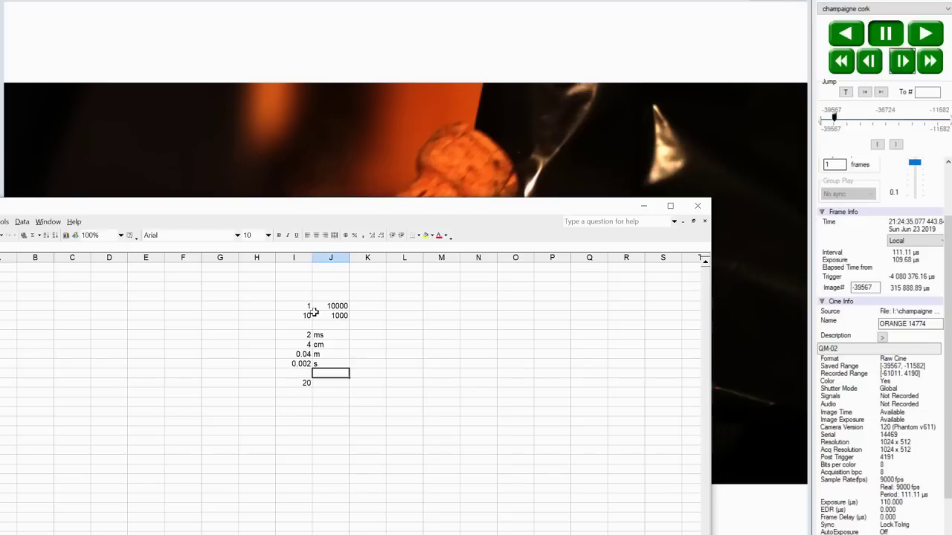
key(Down)
text(m)
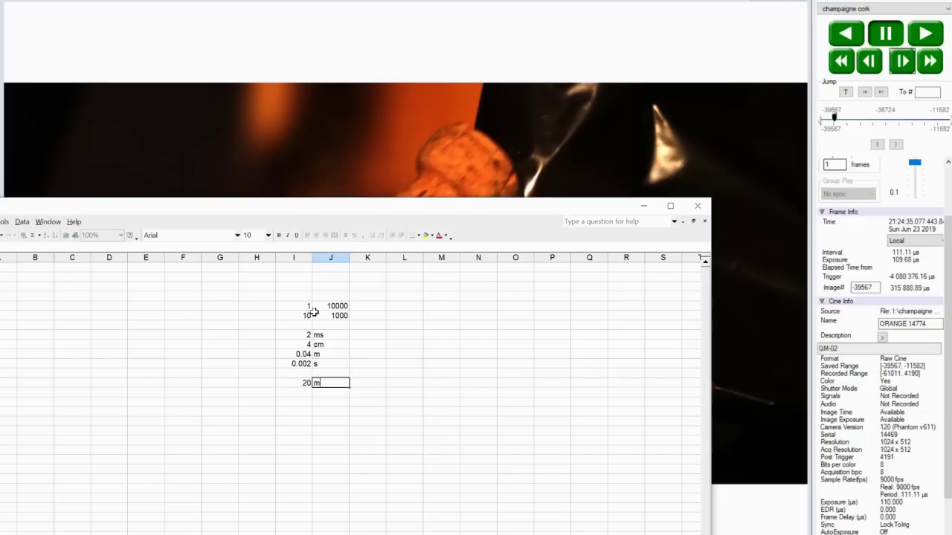
key(Return)
key(Left)
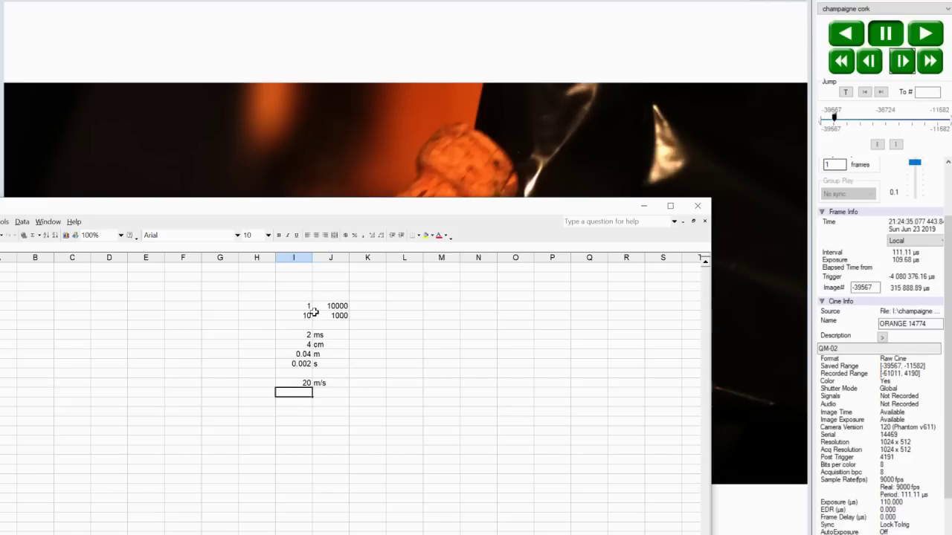
- Add 300 m/s under the 20 m/s speed, then lower the PCC playback speed
text(300)
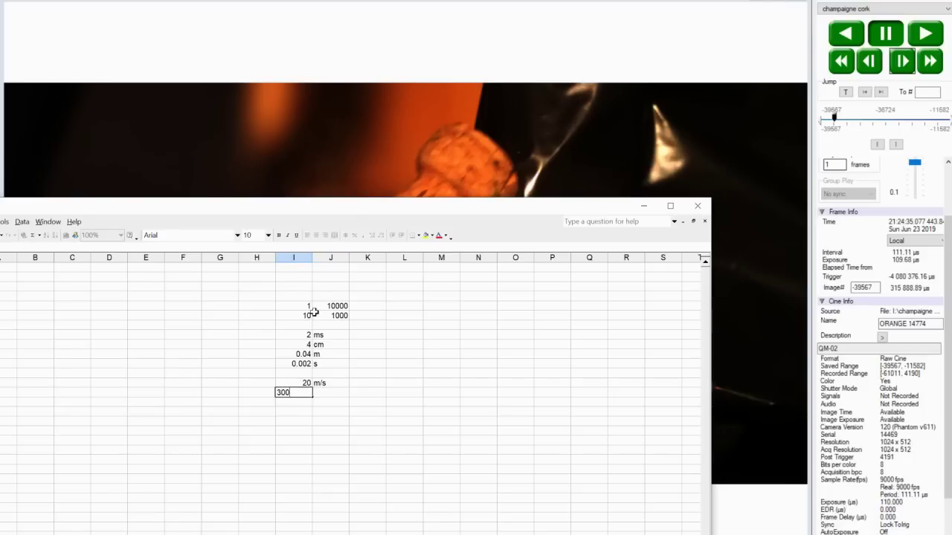
key(Right)
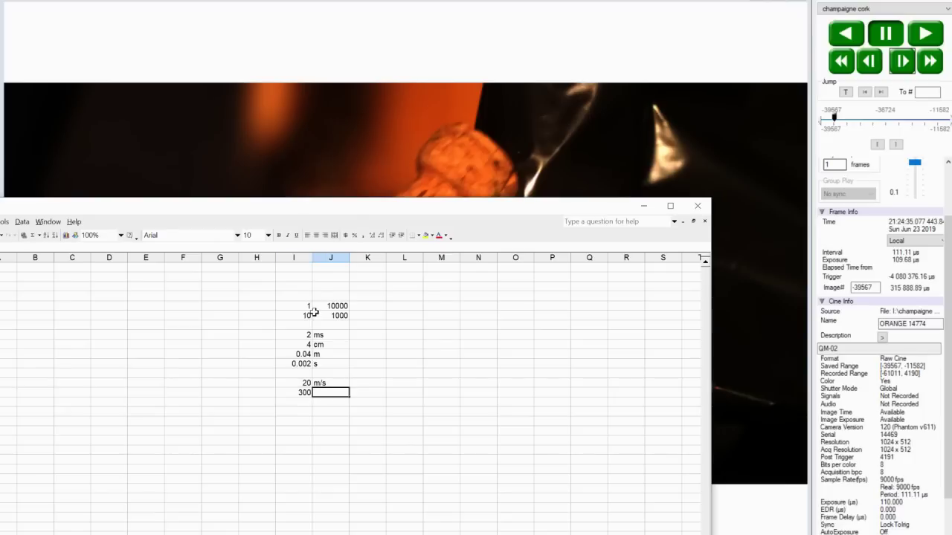
text(m/s)
key(Return)
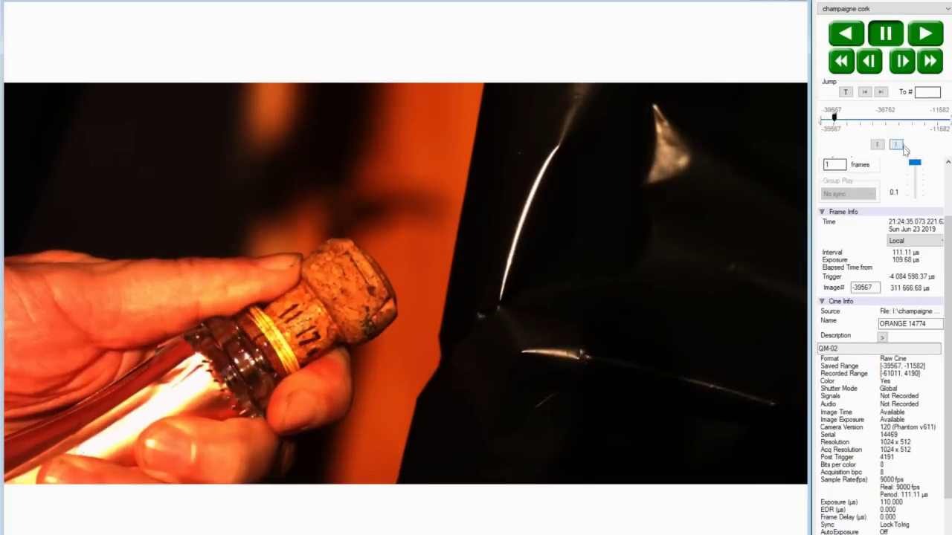
click(923, 185)
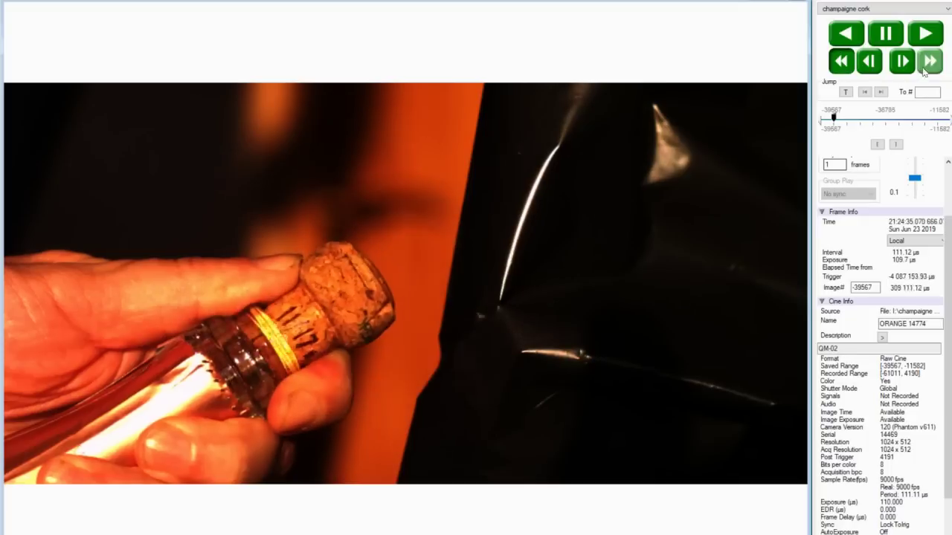
- Step the cork footage forward by one frame
click(901, 64)
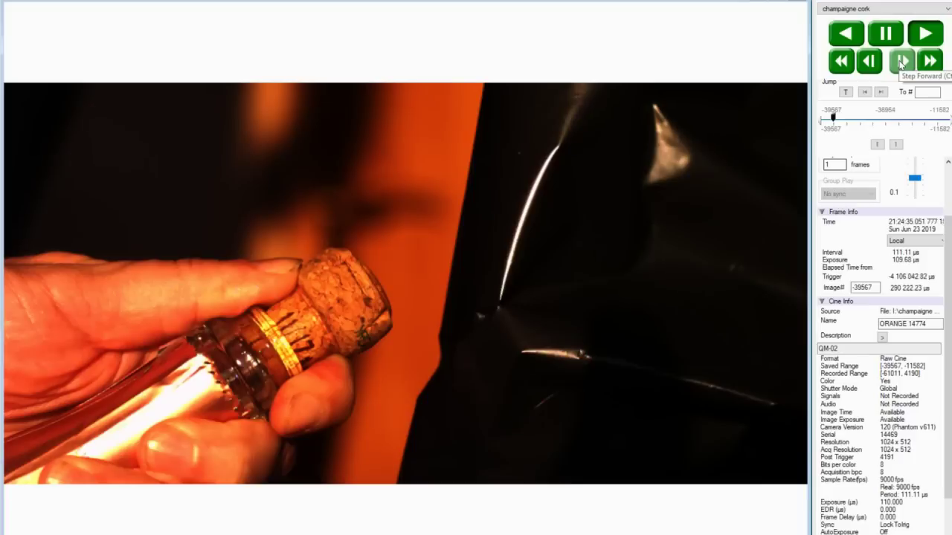